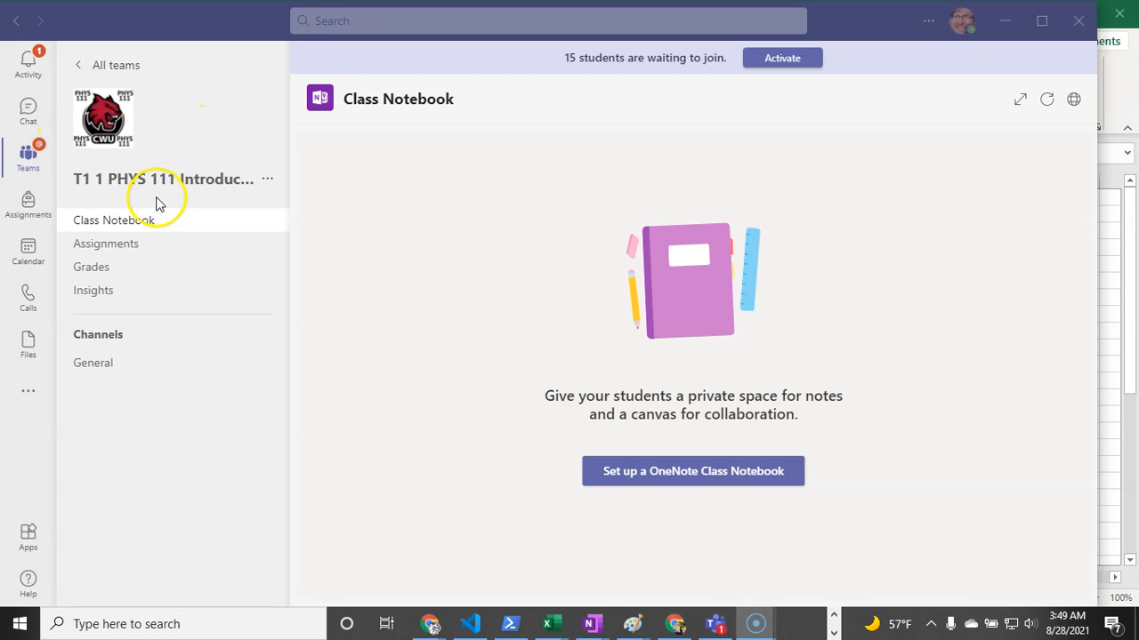
- Open the PHYS 111 team's Class Notebook page and show the notebook setup options
click(128, 224)
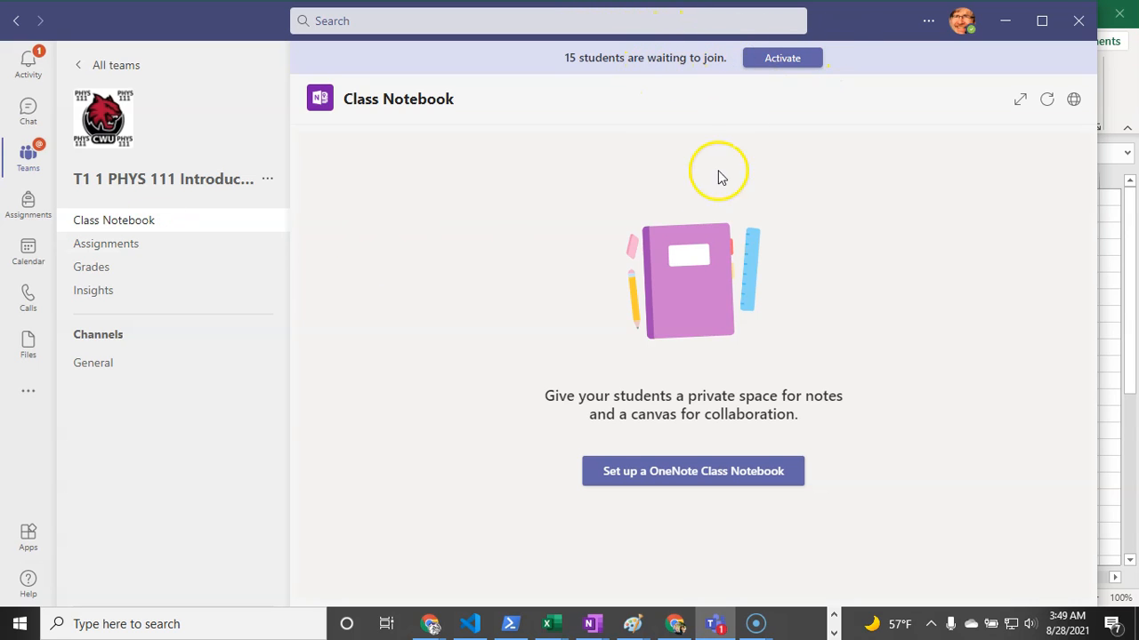
click(675, 476)
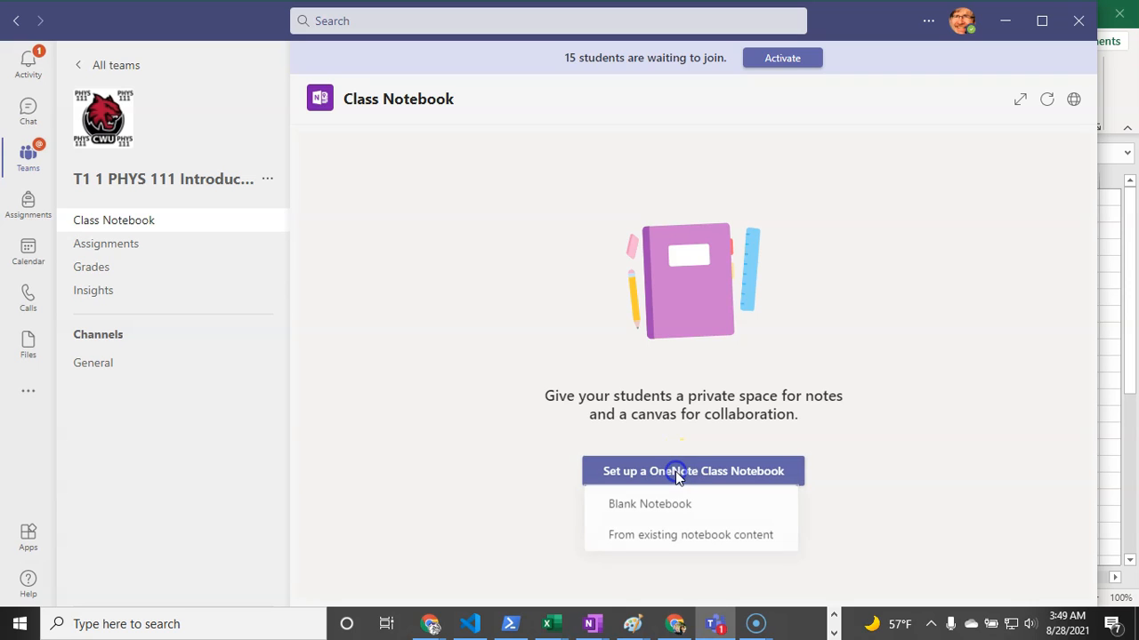
- Choose 'From existing notebook content' and review the four-section overview
click(676, 534)
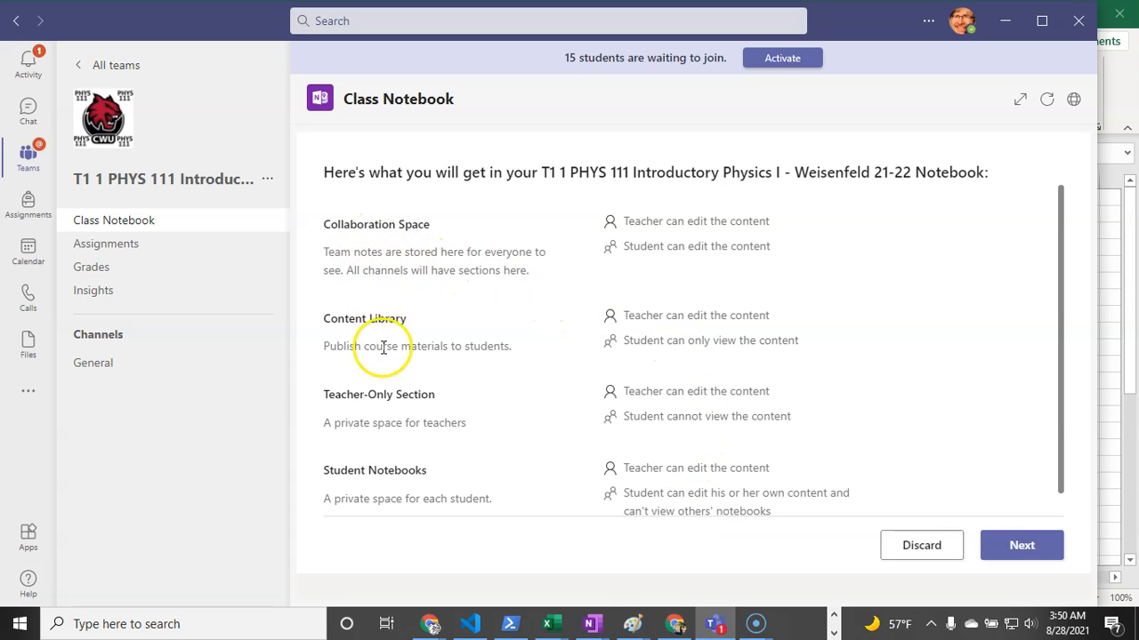
scroll(402, 347, down, 1)
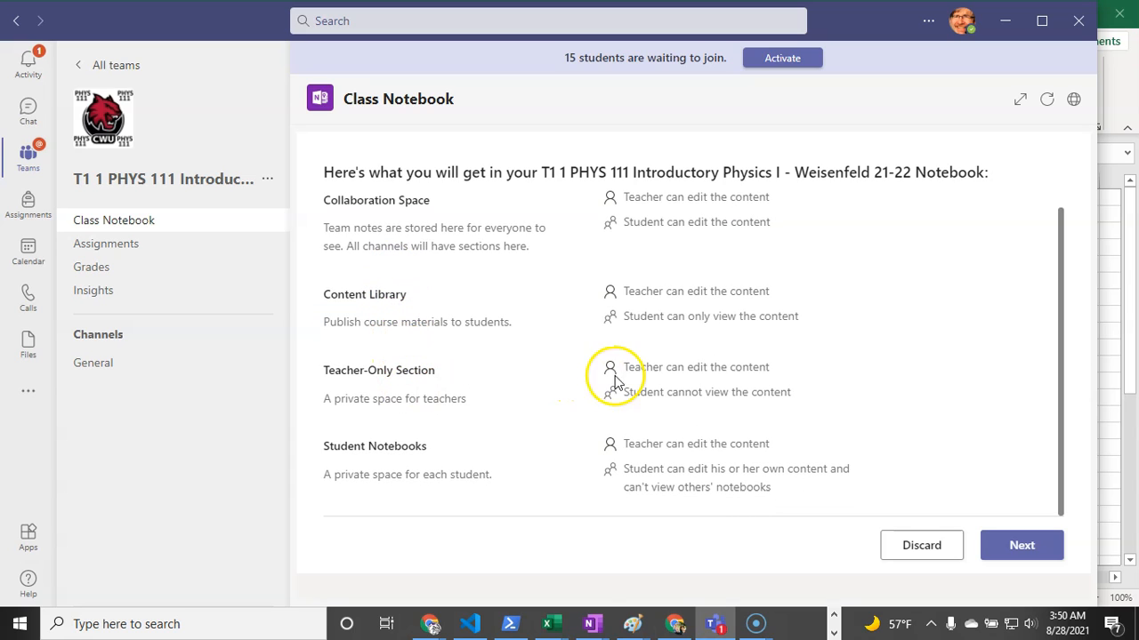
scroll(462, 386, up, 1)
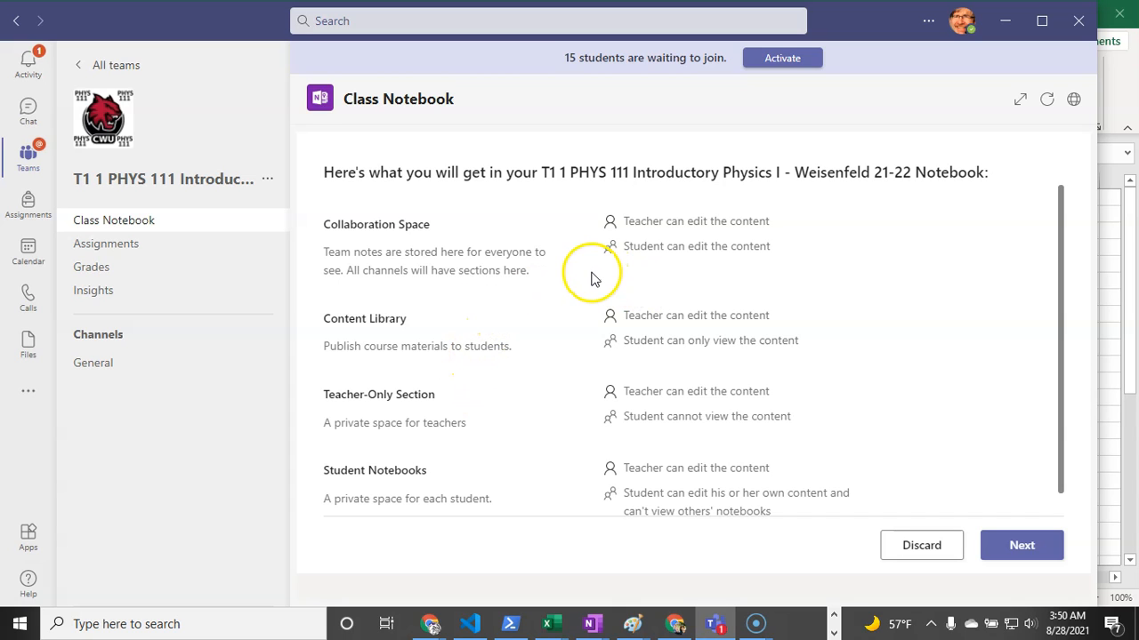
scroll(574, 246, down, 1)
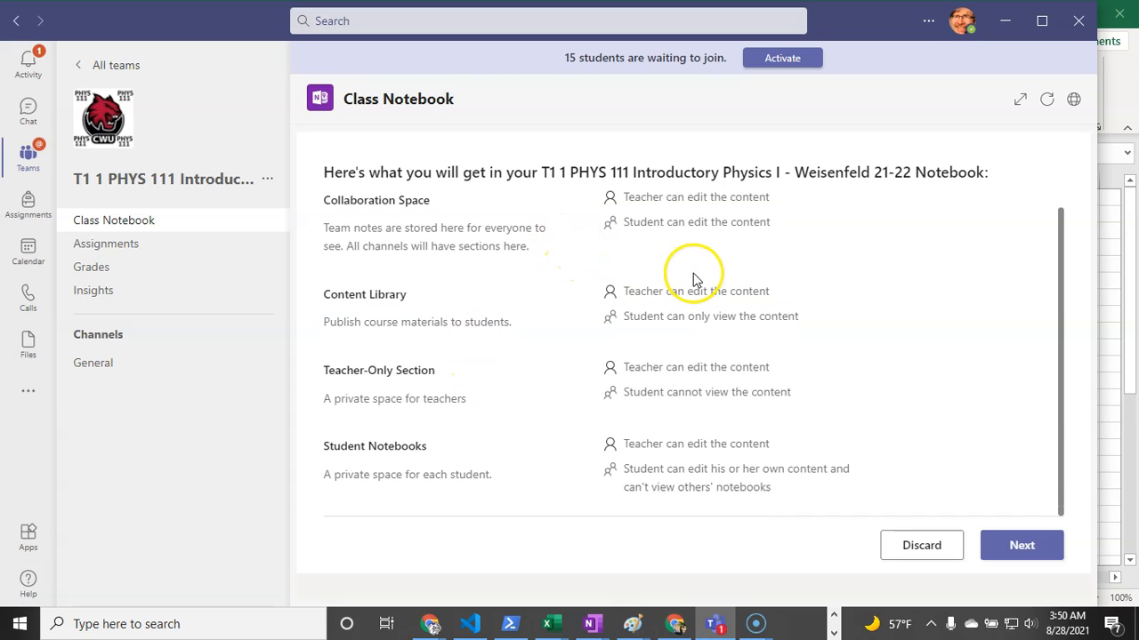
scroll(698, 351, up, 1)
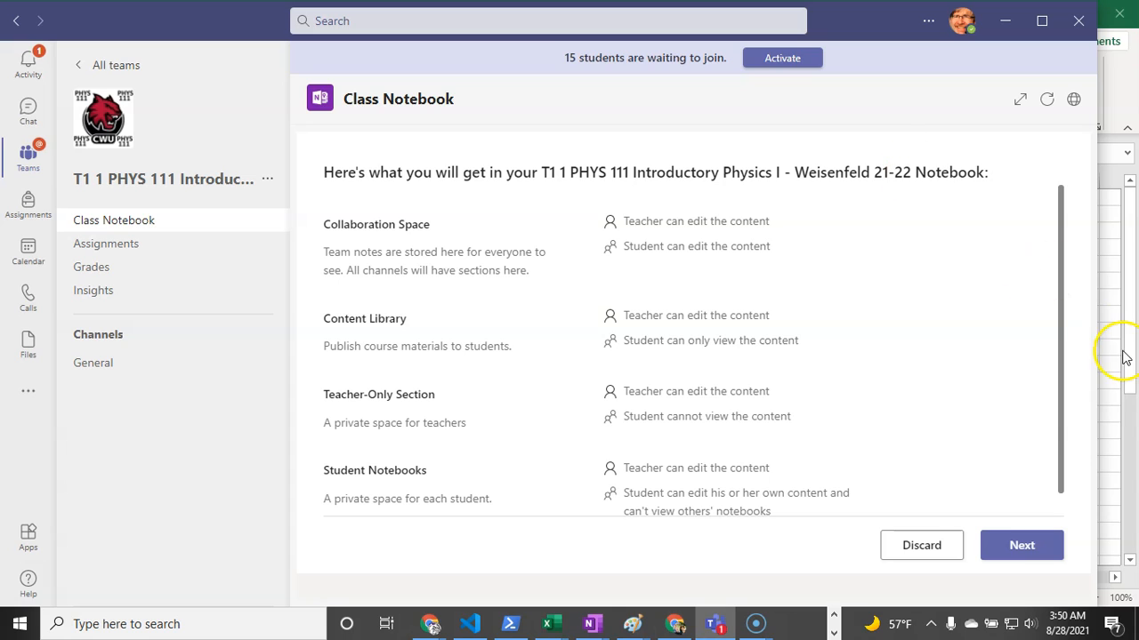
- Continue to content selection and open the notebook list for Content Library sections
click(1029, 542)
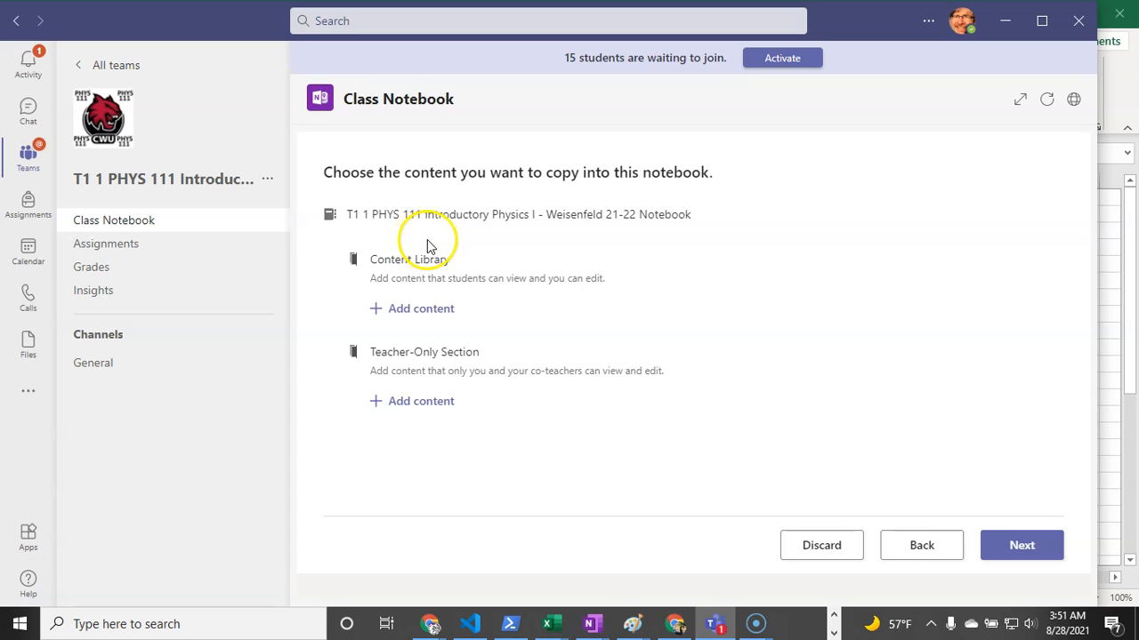
click(421, 309)
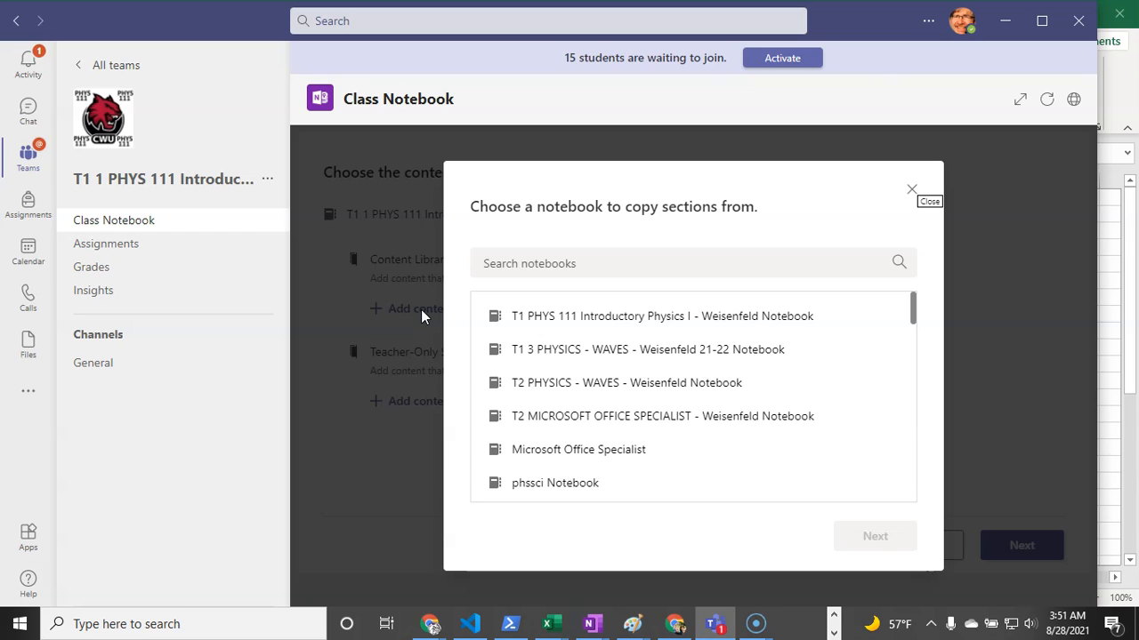
- Browse the notebook list, passing 1920 PHYS ACCEL T3 and T2 PHYSICS - WAVES
scroll(666, 332, down, 4)
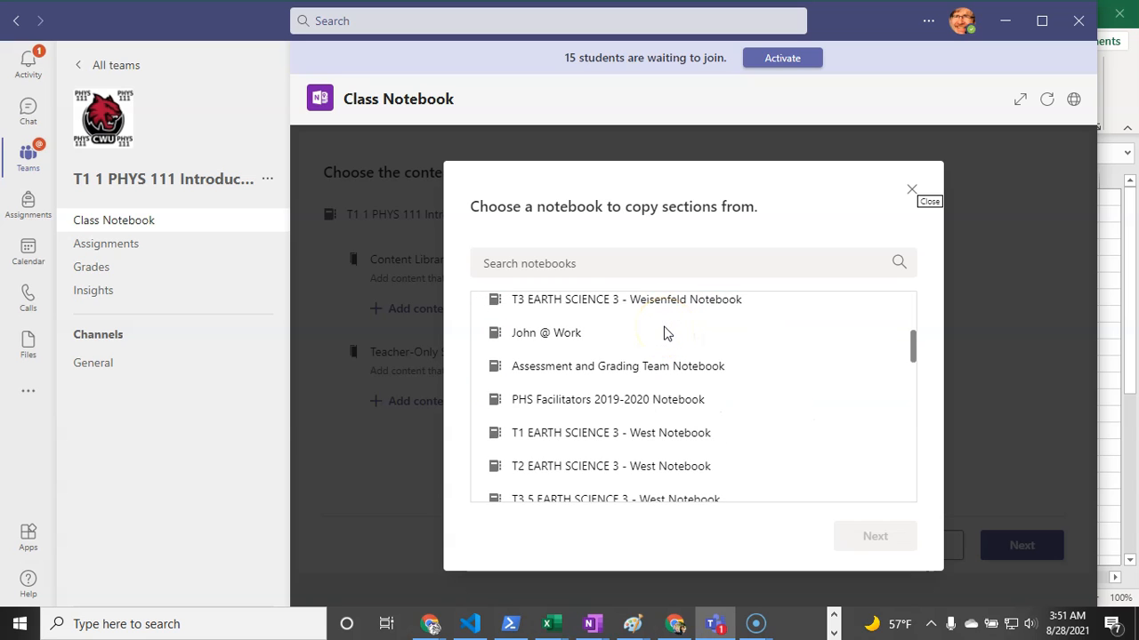
scroll(666, 331, down, 3)
scroll(666, 331, up, 3)
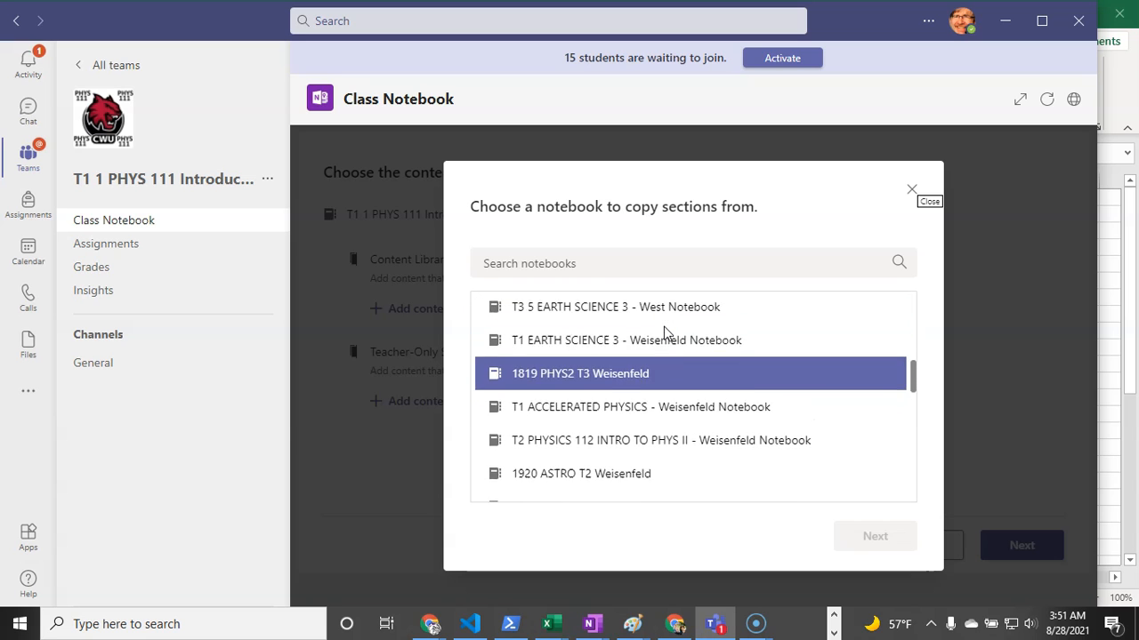
scroll(666, 331, down, 5)
scroll(667, 332, down, 6)
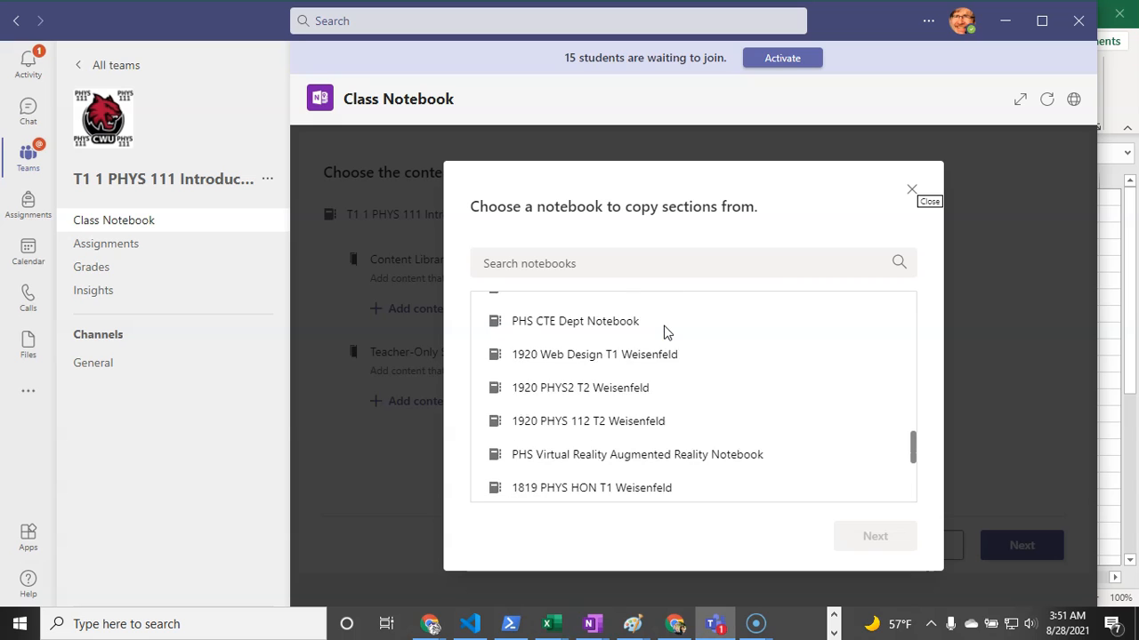
scroll(666, 332, down, 3)
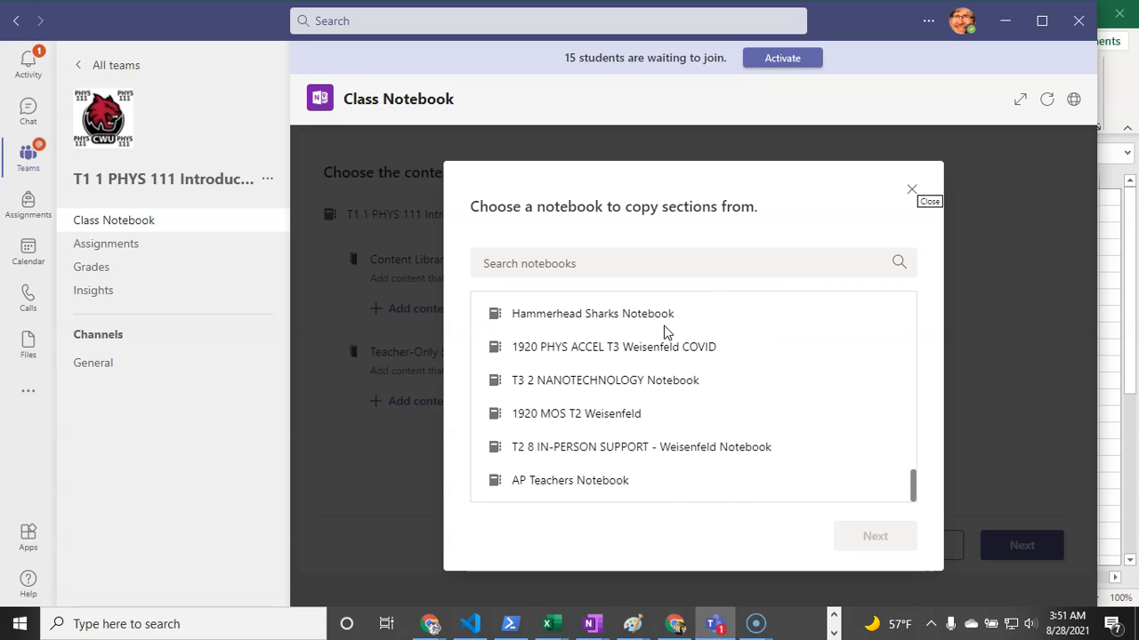
click(665, 334)
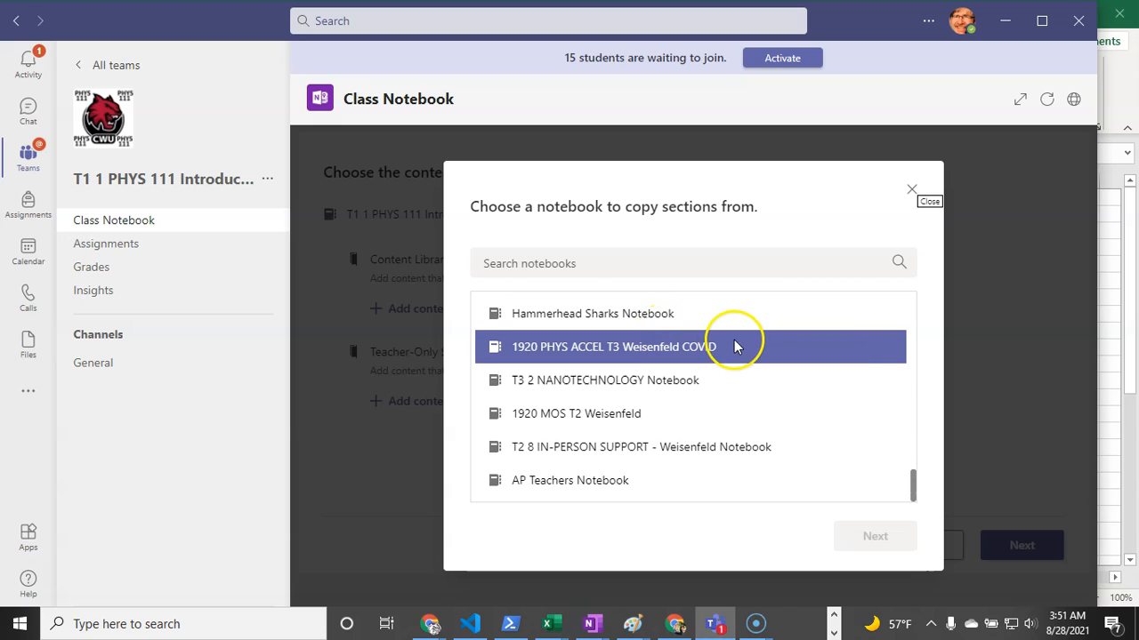
scroll(767, 326, up, 2)
click(768, 327)
scroll(768, 320, up, 3)
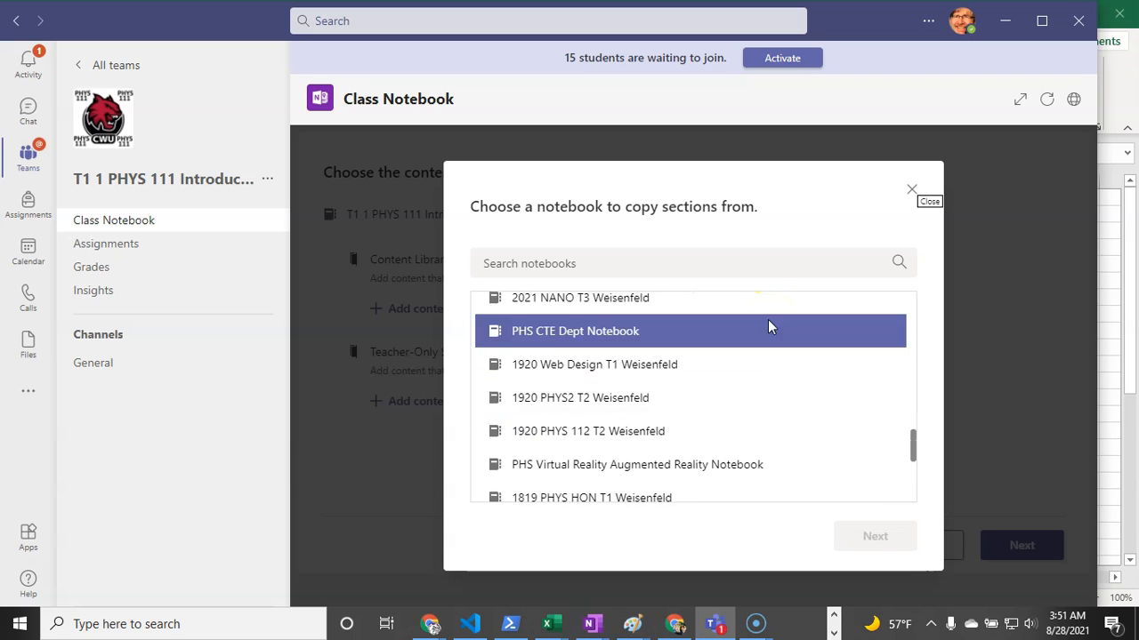
scroll(767, 327, up, 5)
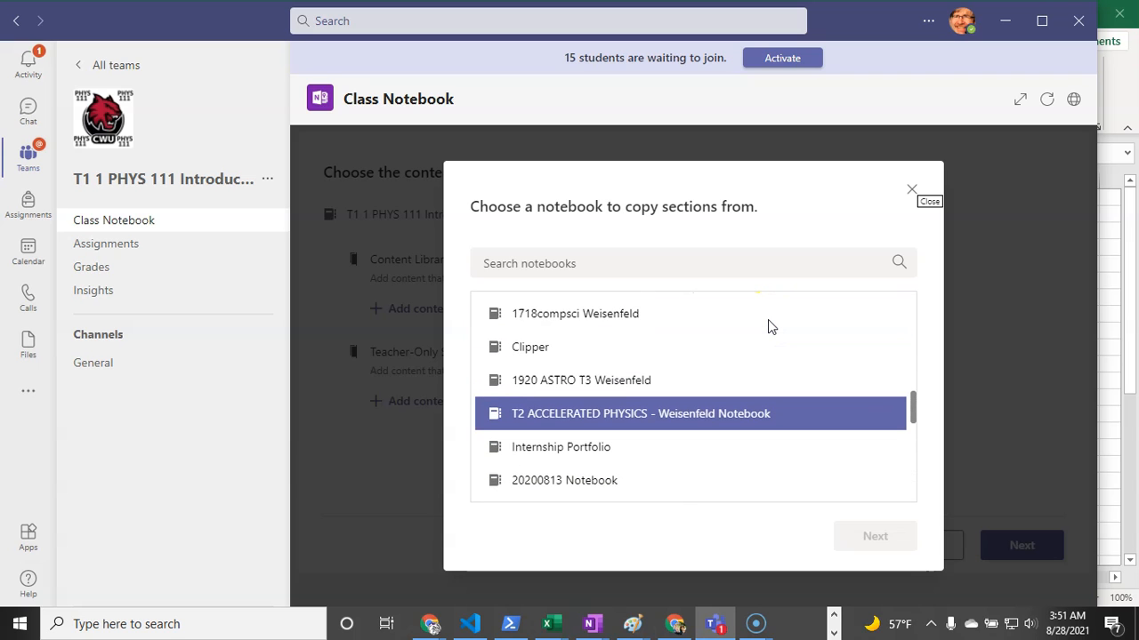
scroll(767, 321, up, 1)
scroll(757, 337, up, 1)
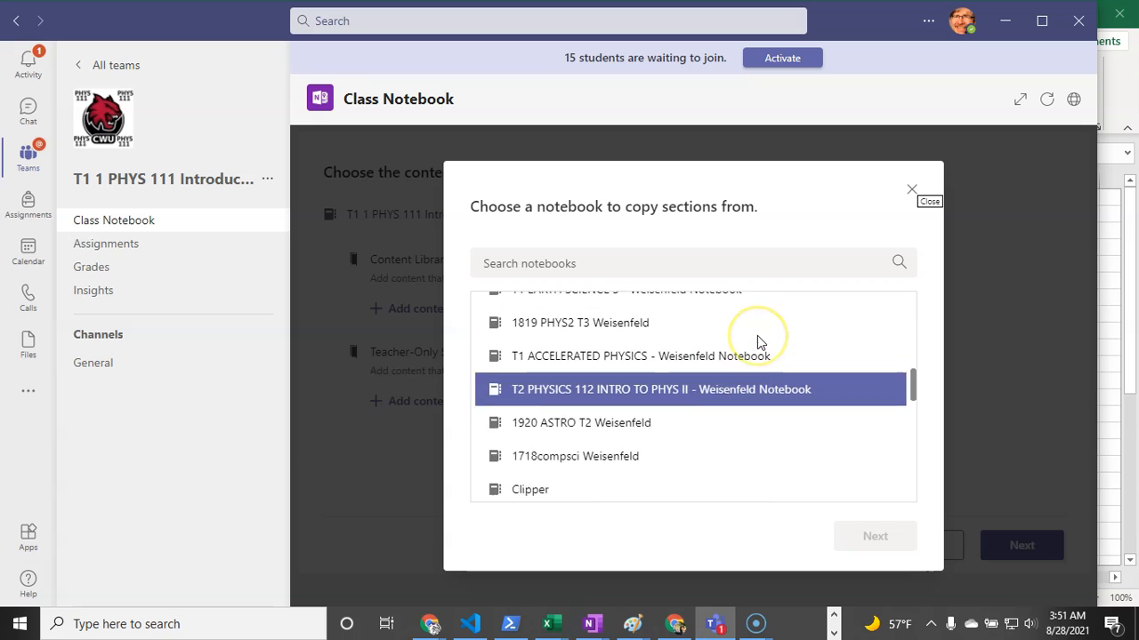
key(Up)
key(Up)
key(Up)
key(Up)
key(Up)
key(Up)
key(Up)
key(Up)
key(Up)
key(Up)
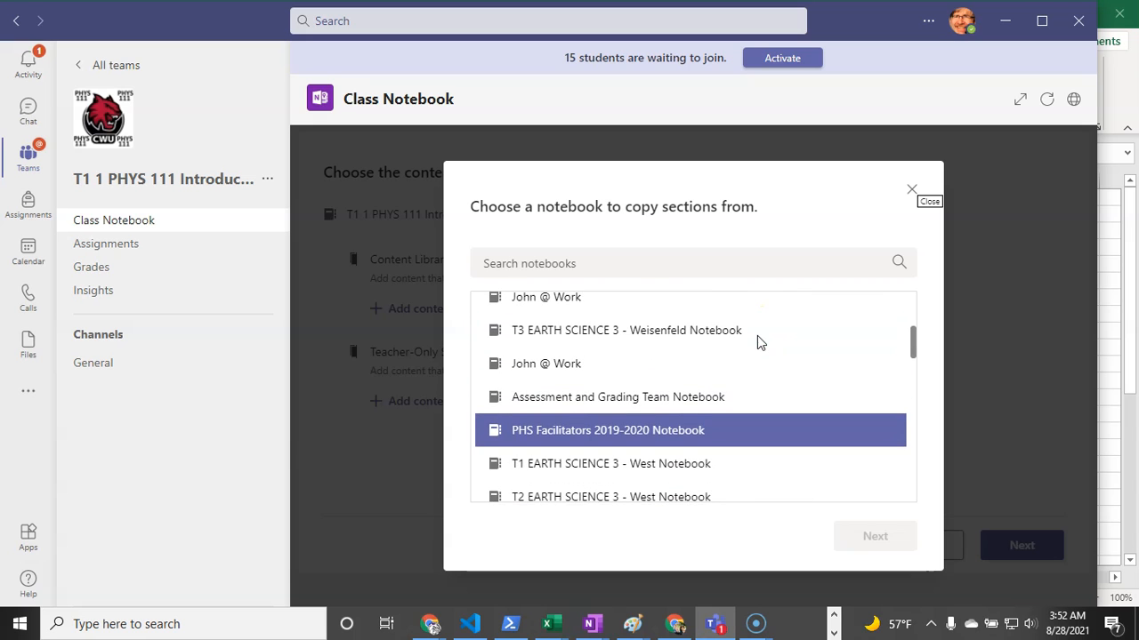
key(Up)
key(Up)
key(Up)
key(Up)
key(Up)
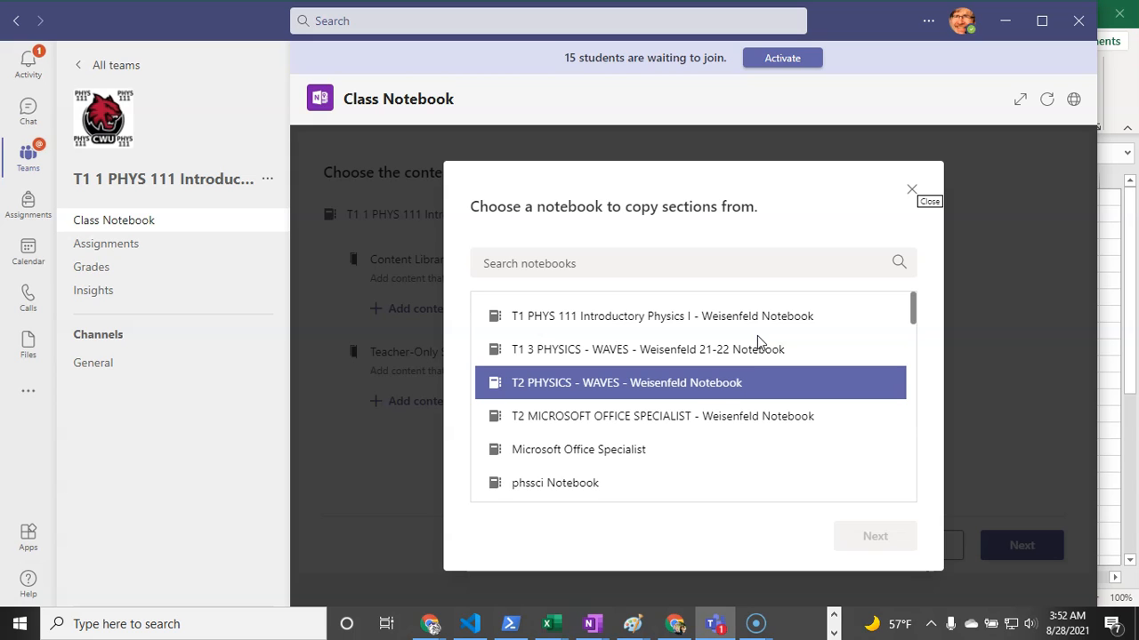
- Select the T1 PHYS 111 Introductory Physics I notebook as the copy source
click(755, 326)
click(759, 349)
click(756, 373)
click(703, 348)
click(687, 322)
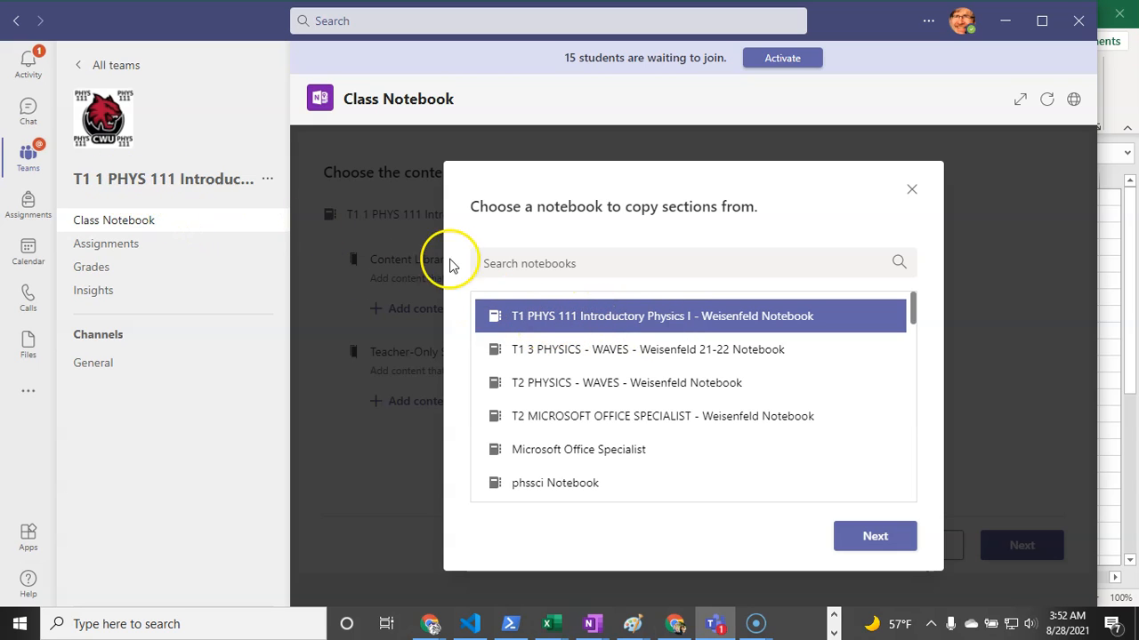
click(872, 536)
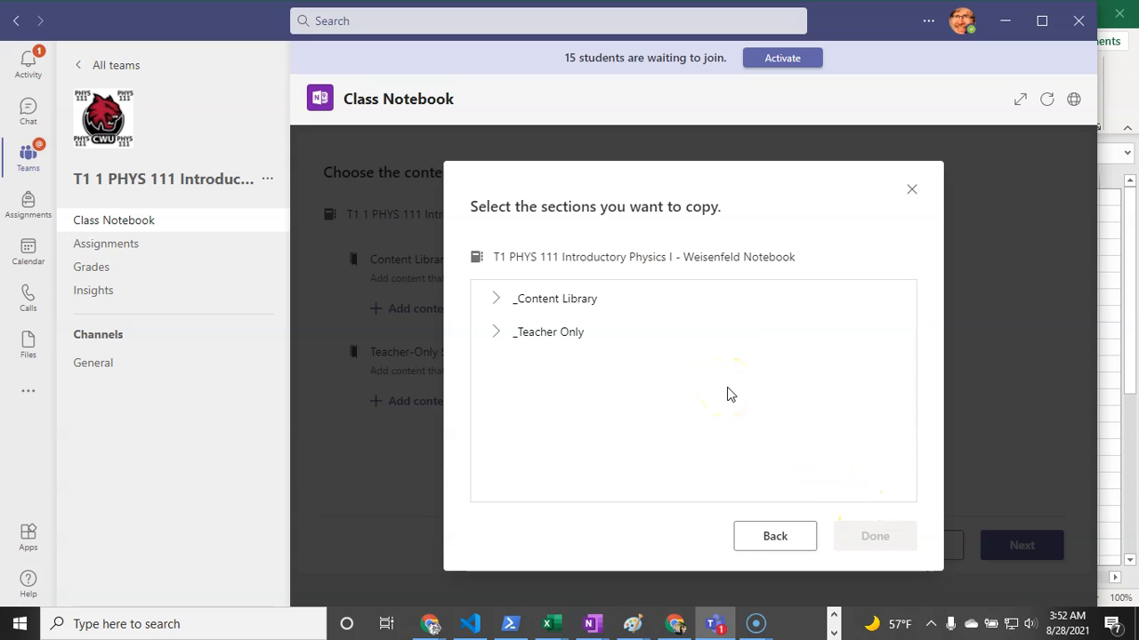
- From _Content Library, tick Course Information, Homework and OpenStax College Physics, and confirm
click(497, 299)
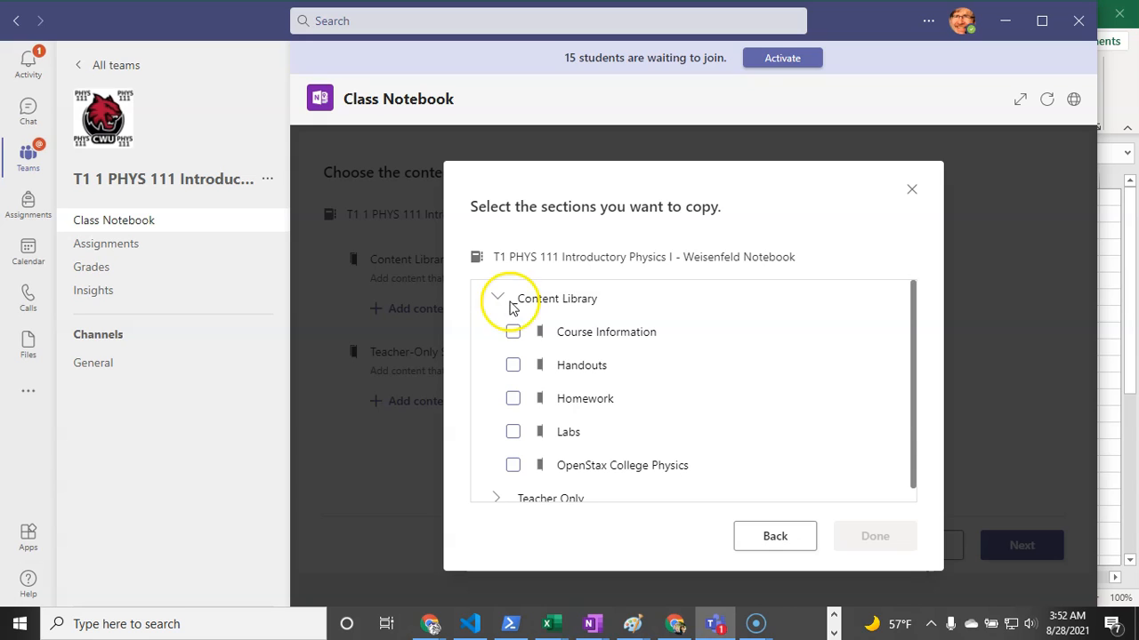
click(511, 334)
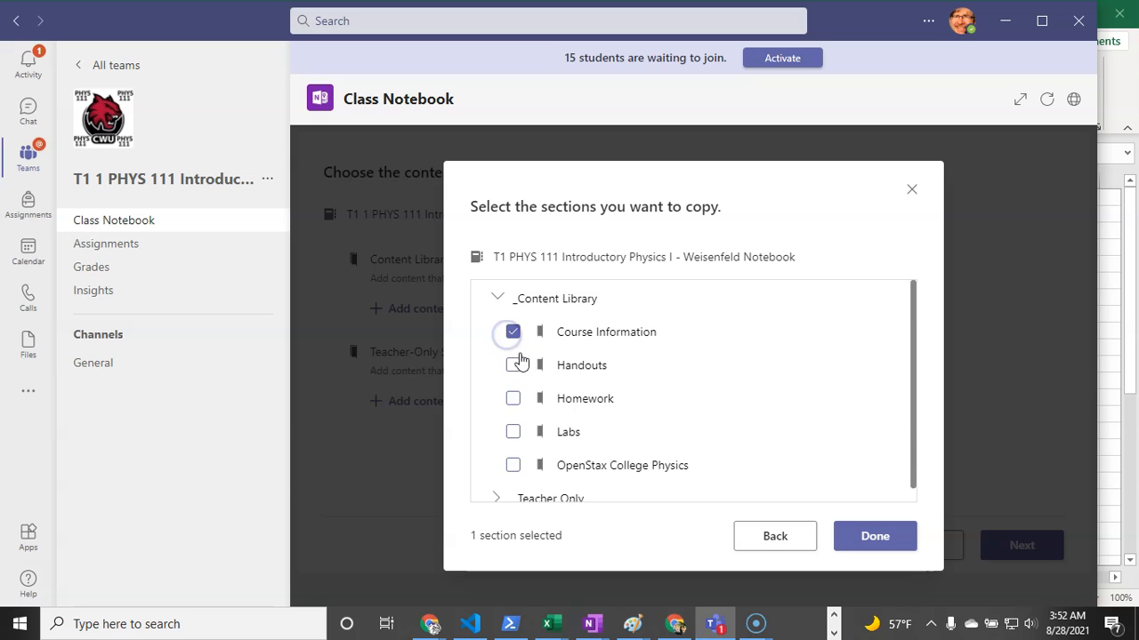
click(512, 399)
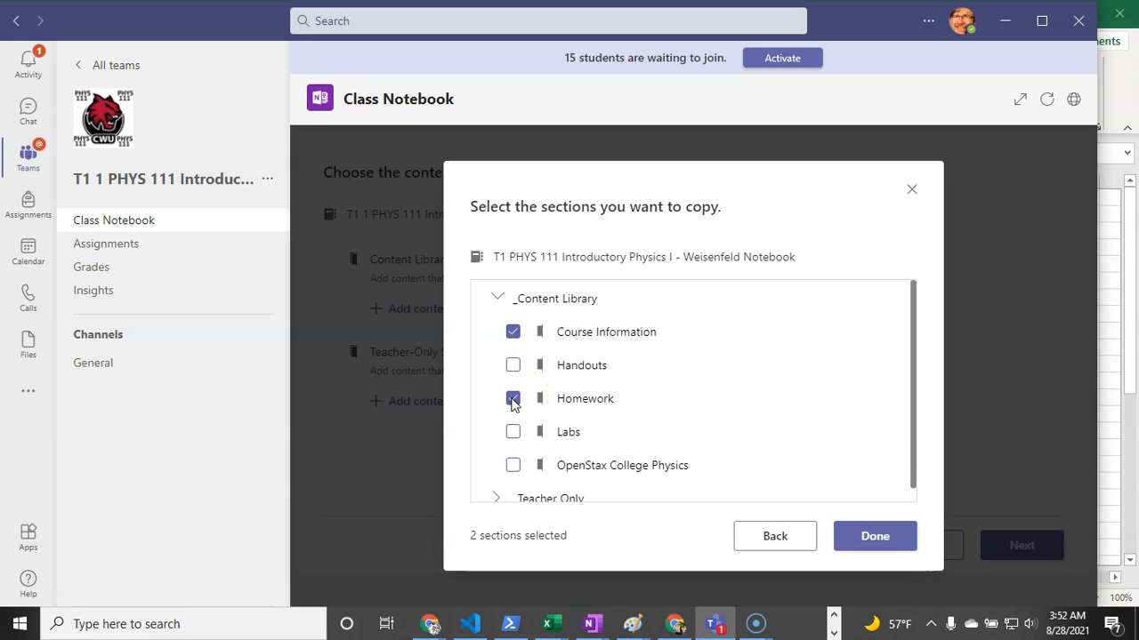
click(513, 465)
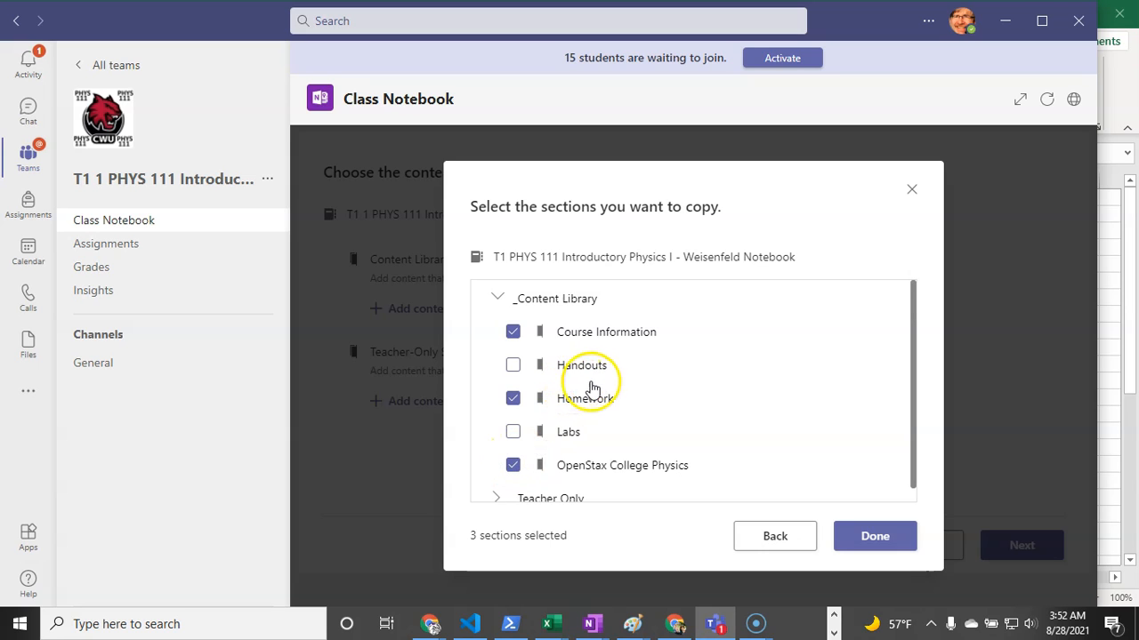
scroll(596, 391, down, 1)
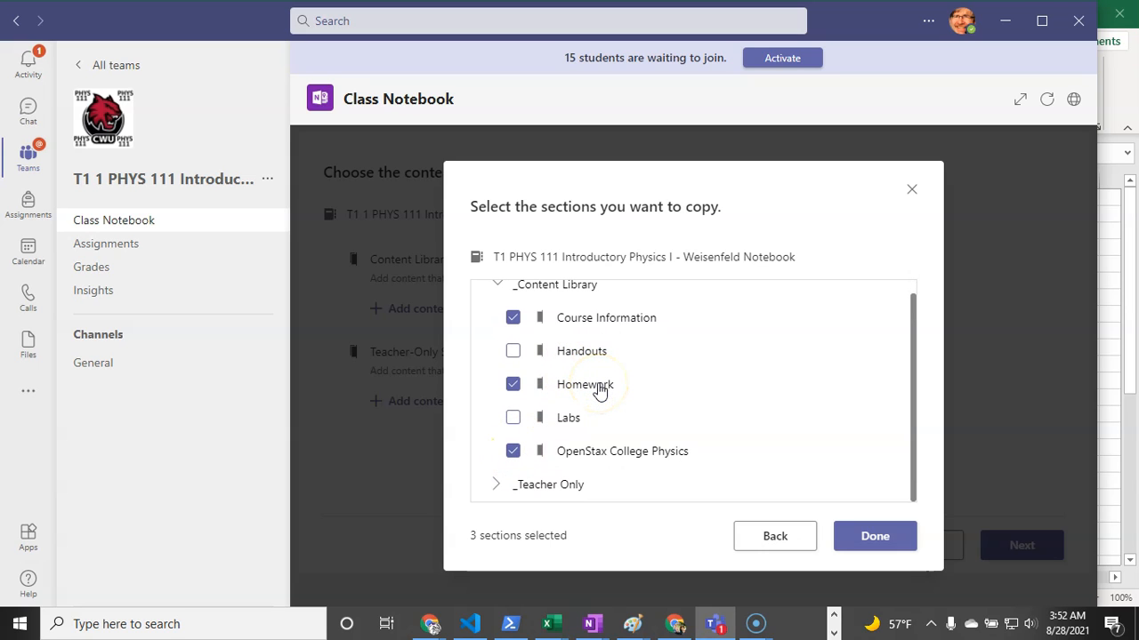
click(850, 537)
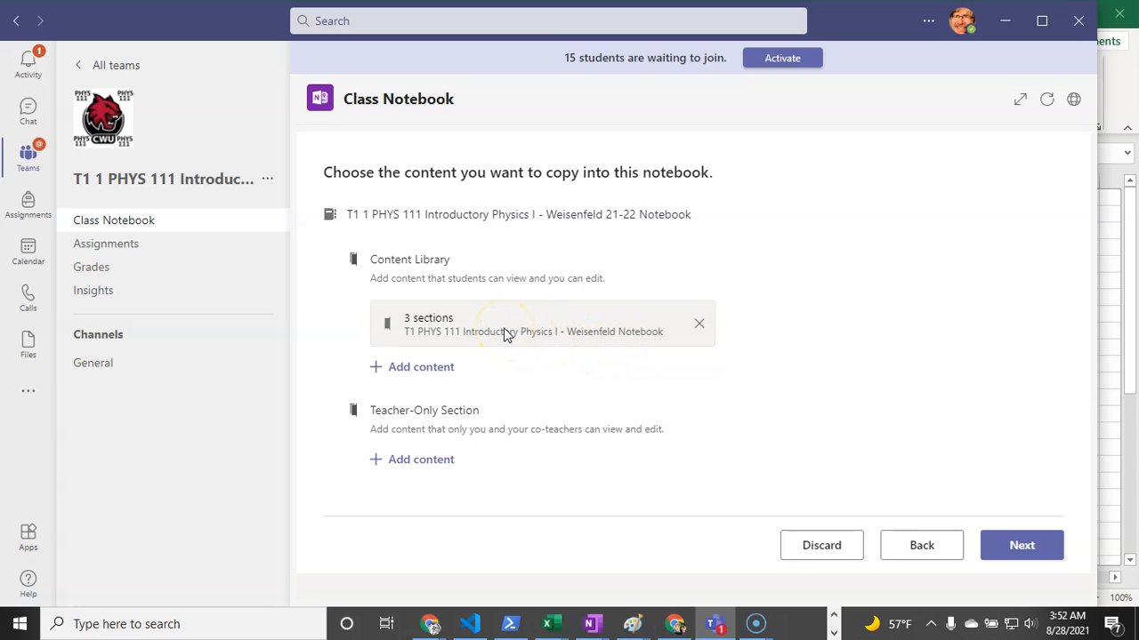
- Pick the PHYS 111 notebook as the source for the Teacher-Only Section
click(421, 460)
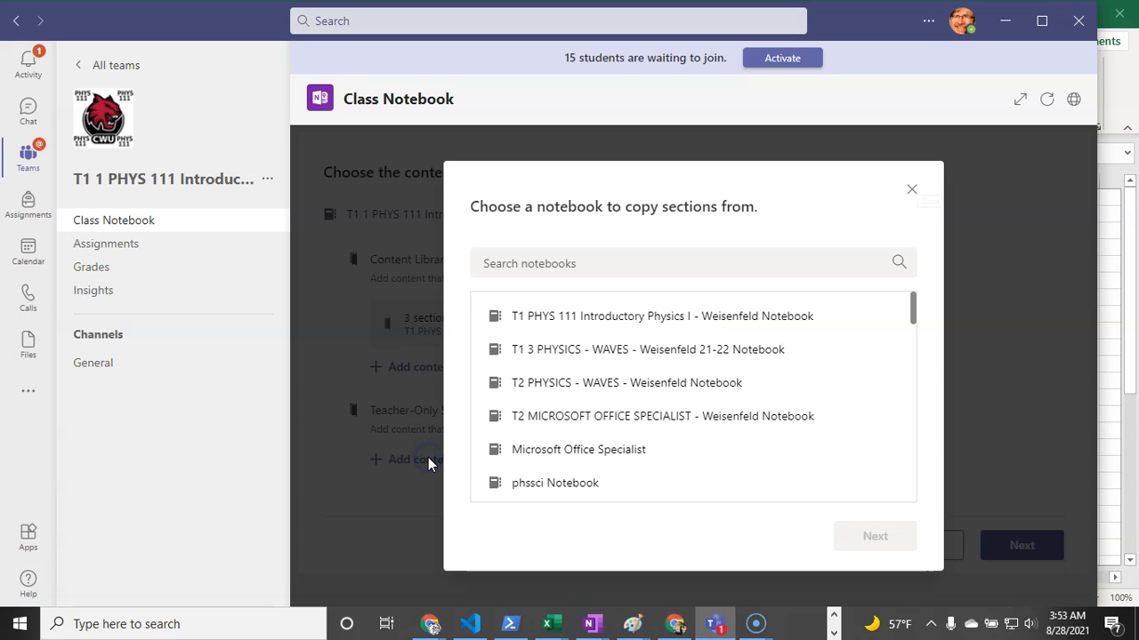
click(538, 327)
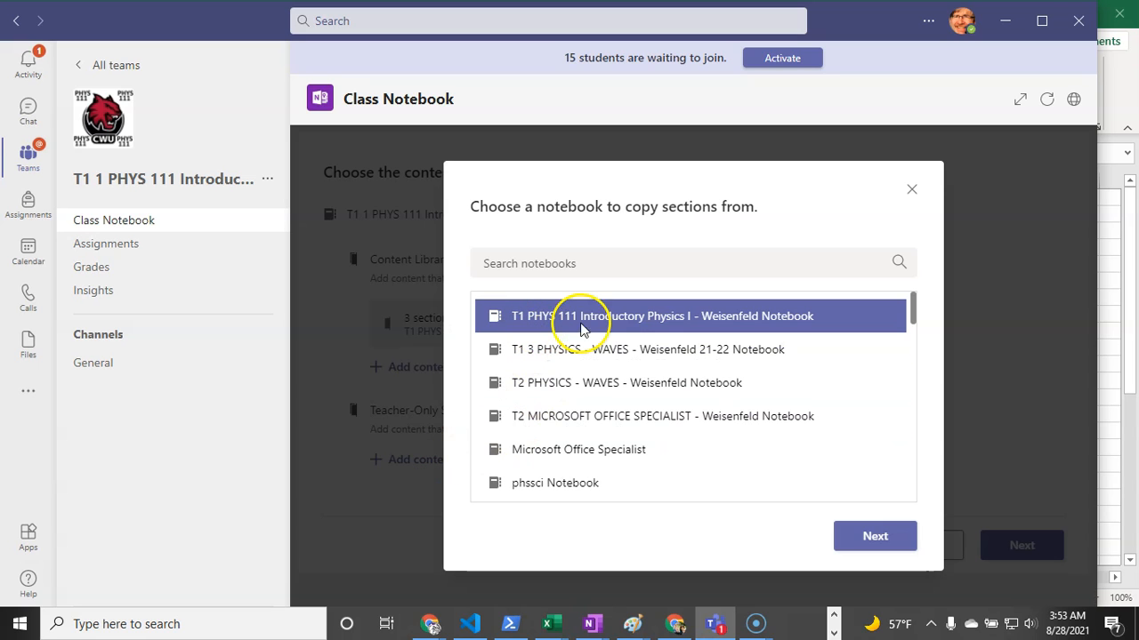
click(859, 534)
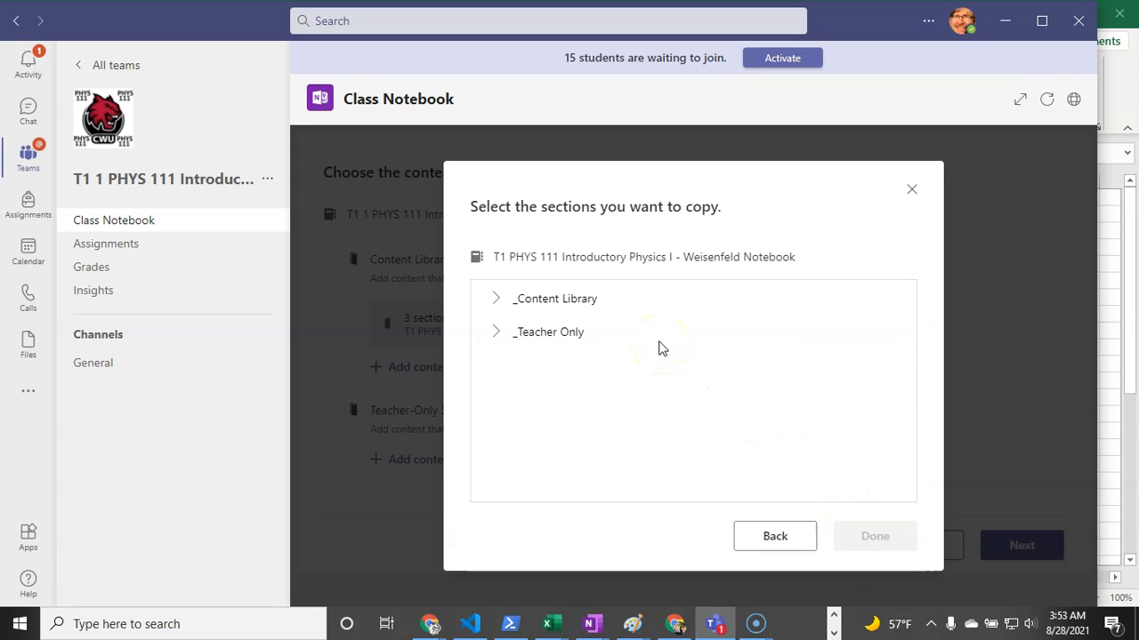
- Tick Handouts, Labs, Entry Tasks and Using the Teacher Only Space, and confirm
click(496, 301)
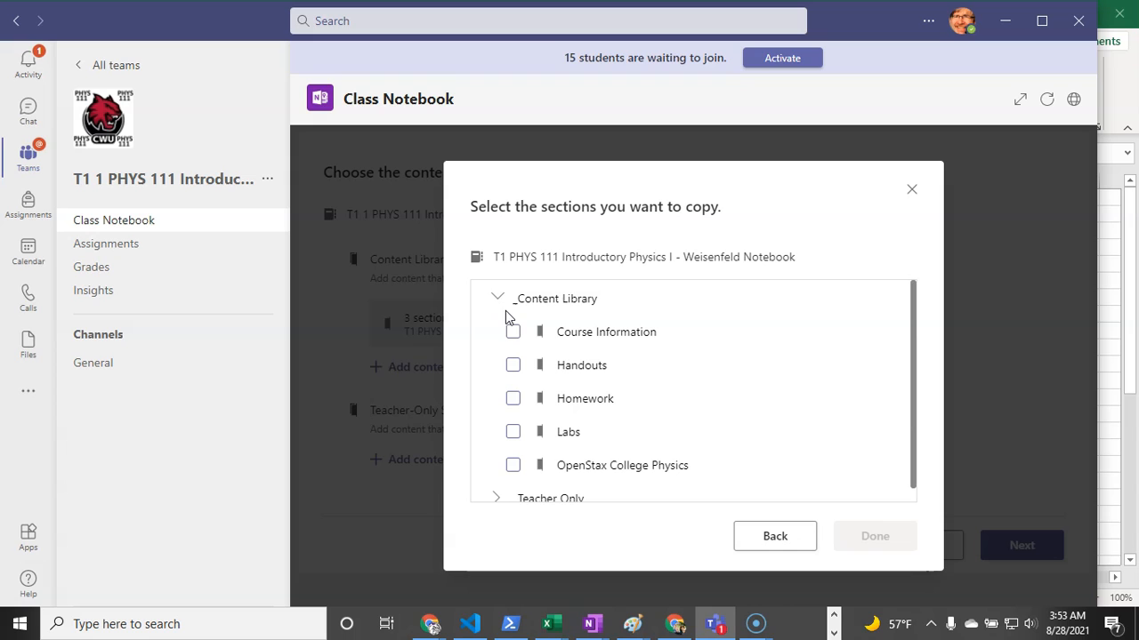
click(512, 366)
click(512, 432)
scroll(520, 432, down, 1)
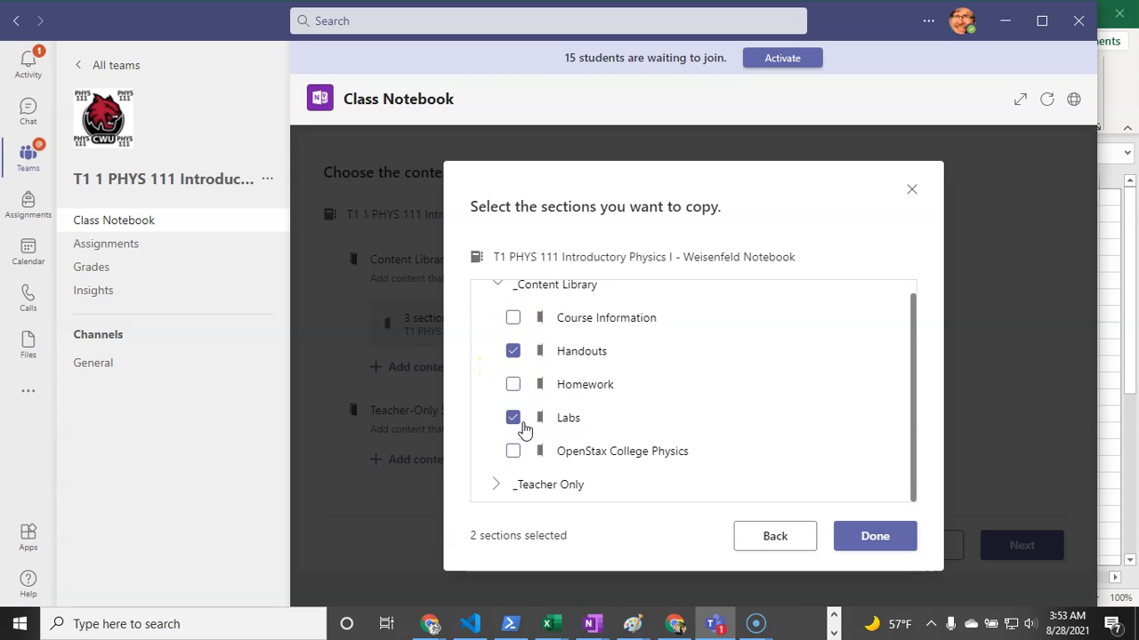
click(495, 485)
click(514, 451)
click(513, 484)
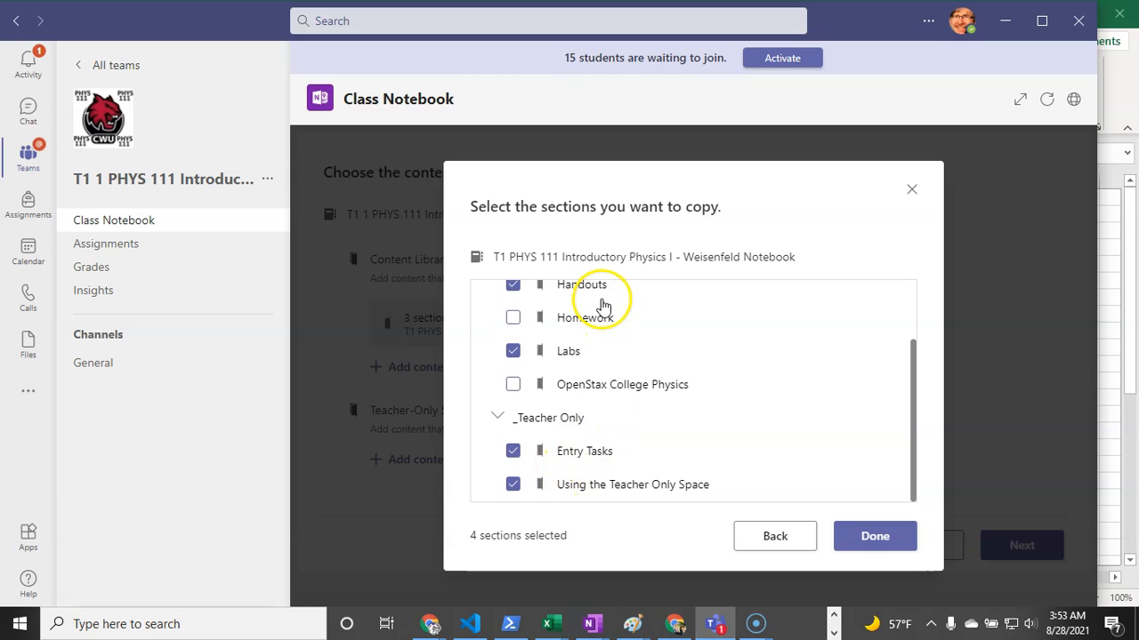
scroll(601, 320, up, 2)
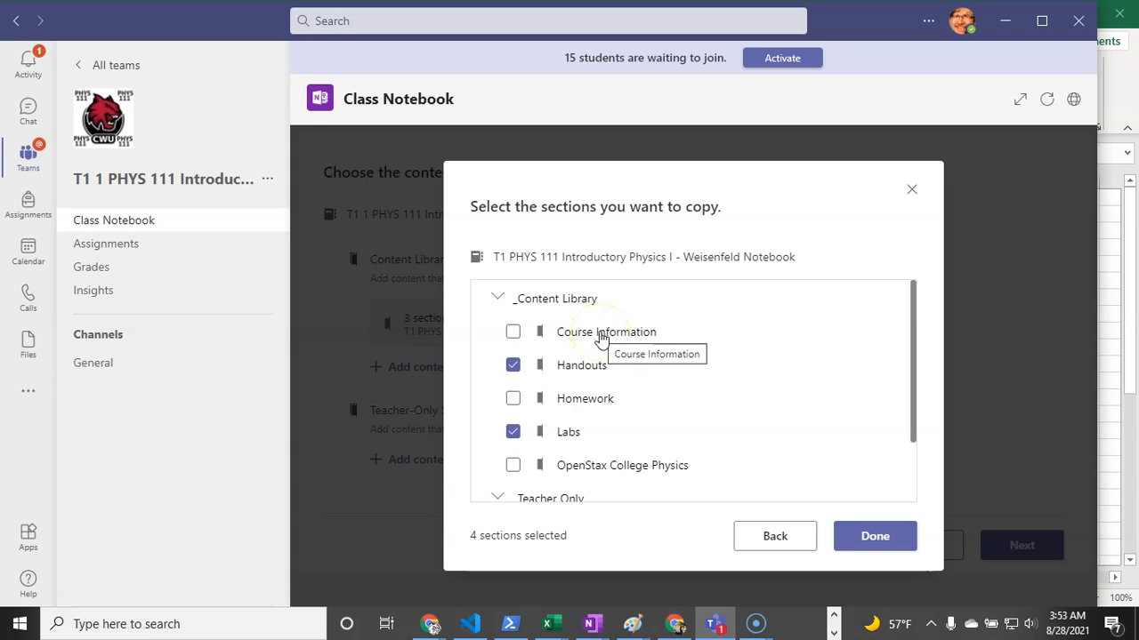
click(875, 536)
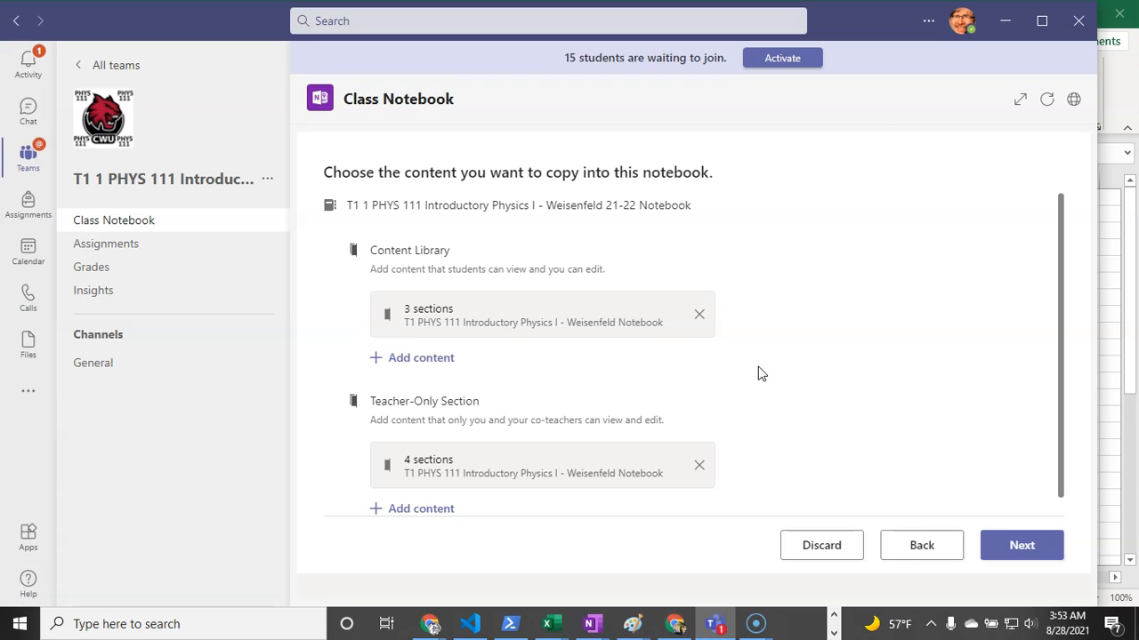
- Remove the Homework and Quizzes student sections, keeping Handouts and Class Notes, then create the notebook
click(1023, 547)
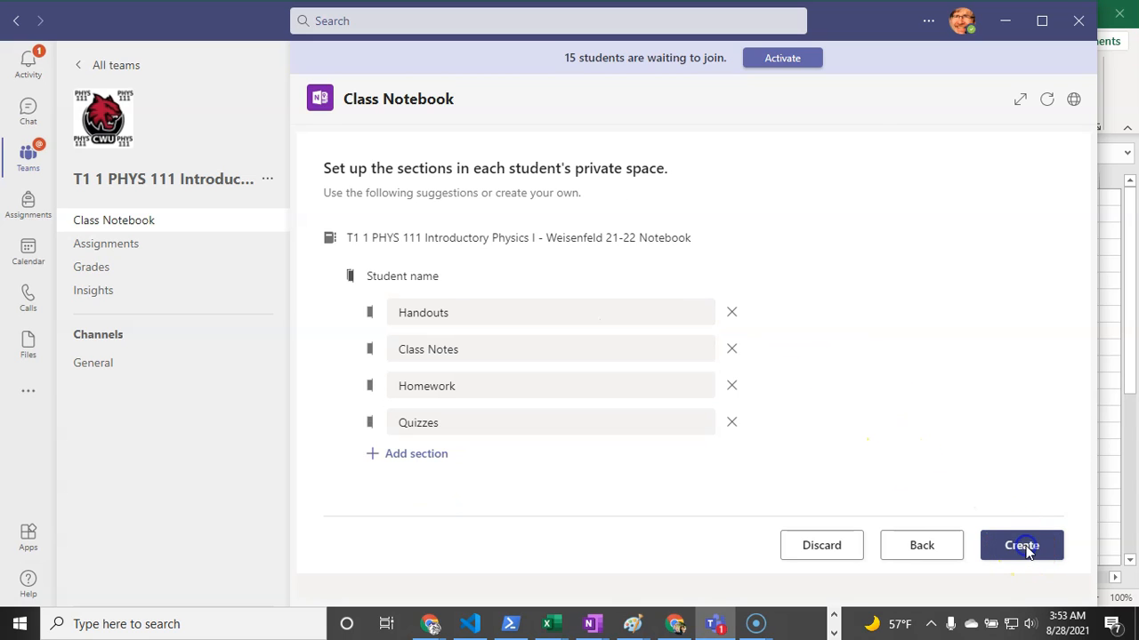
click(732, 386)
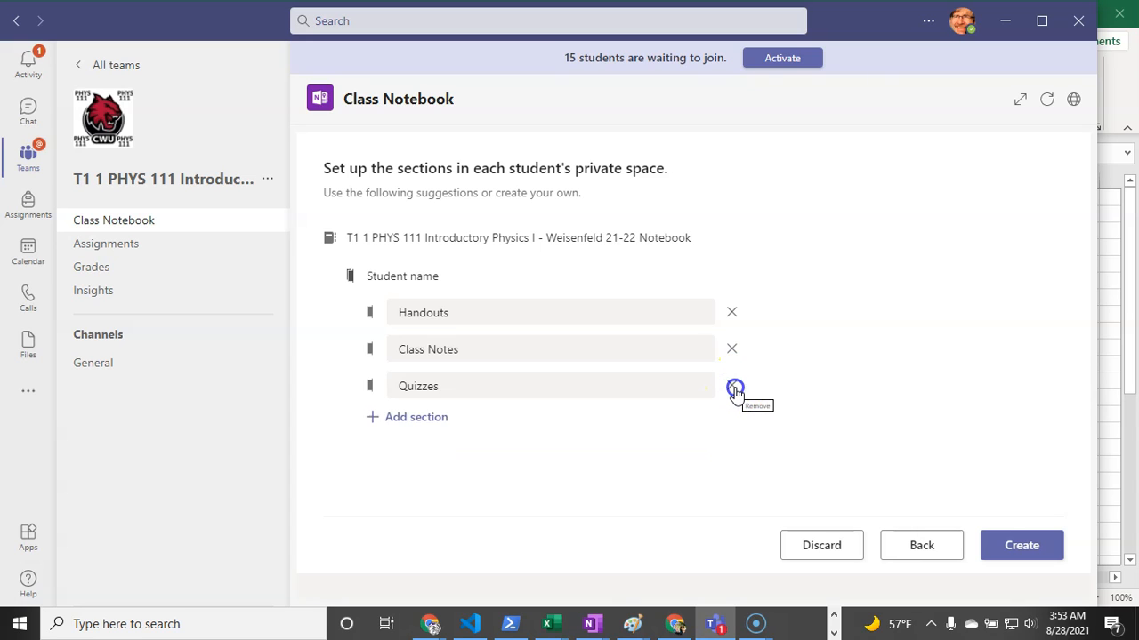
click(733, 388)
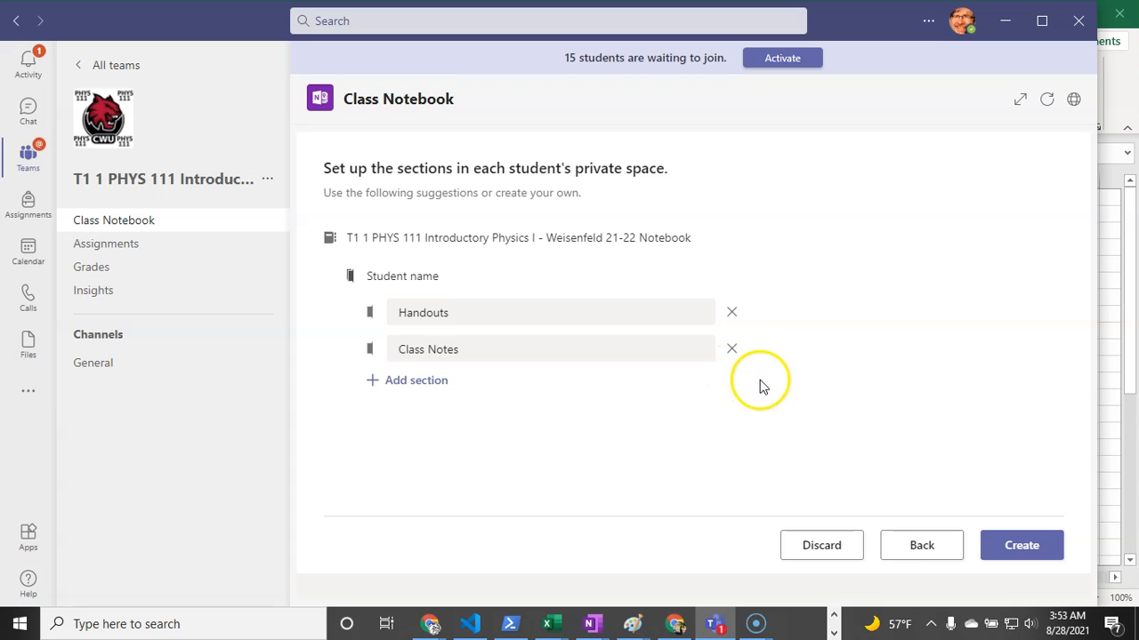
click(1021, 552)
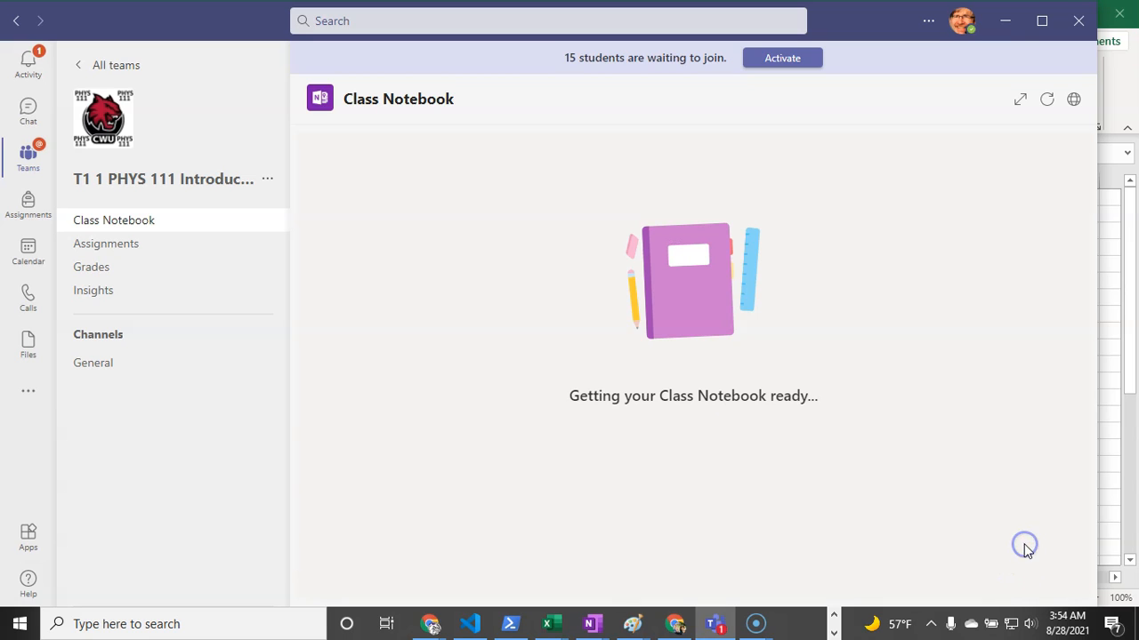